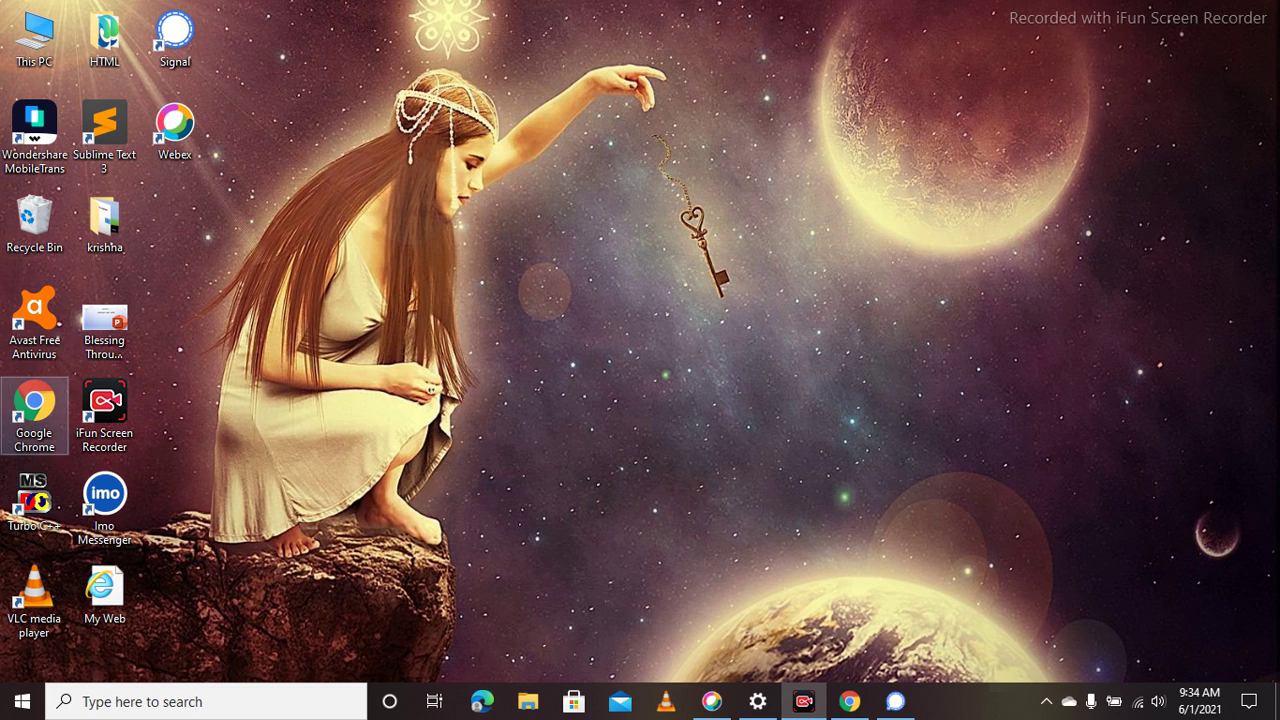
Switch to the Google Chrome window and bring up the Nepal Telecommunications Authority sign-in page at eir.nta.gov.np/main
left_click(34, 415)
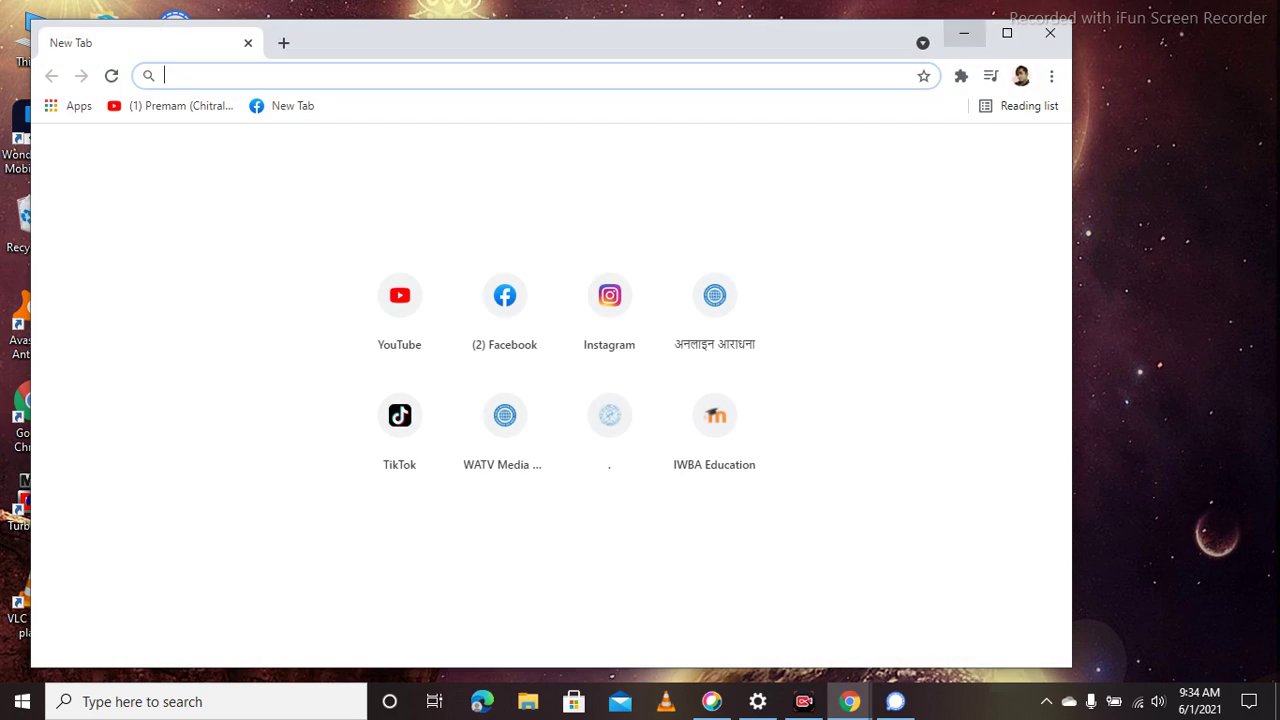
left_click(963, 33)
mouse_move(849, 701)
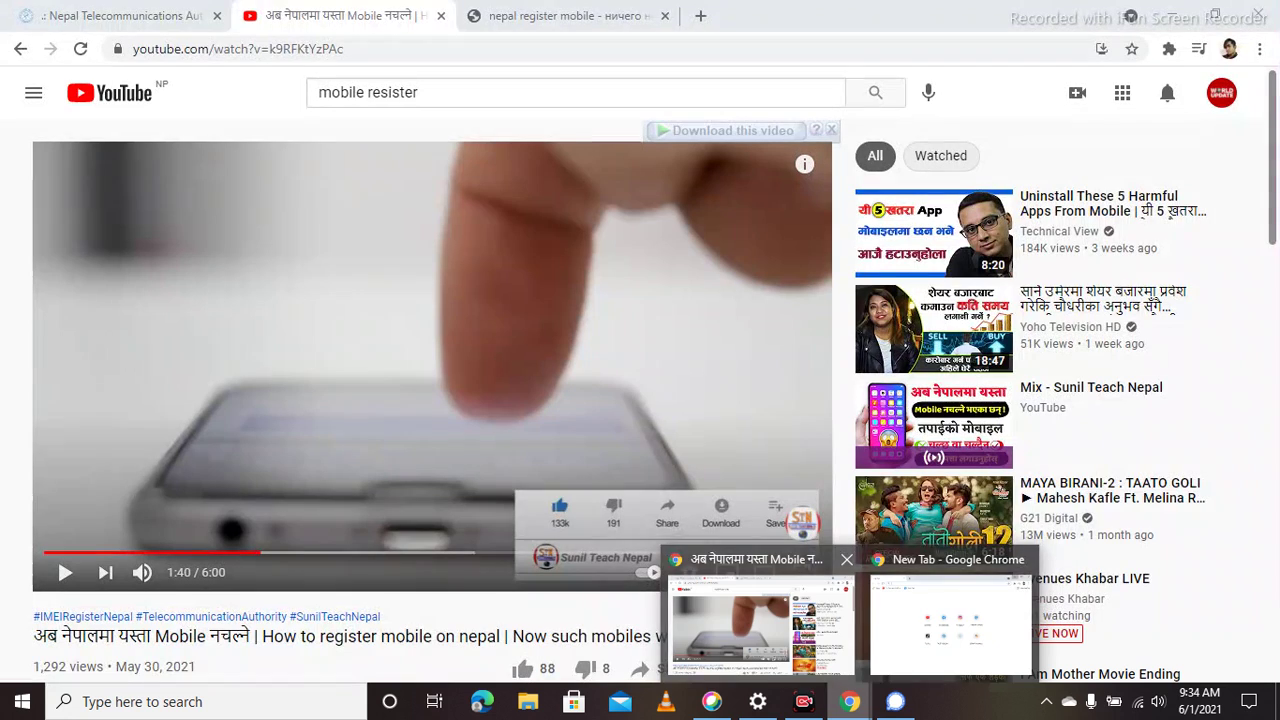
left_click(760, 615)
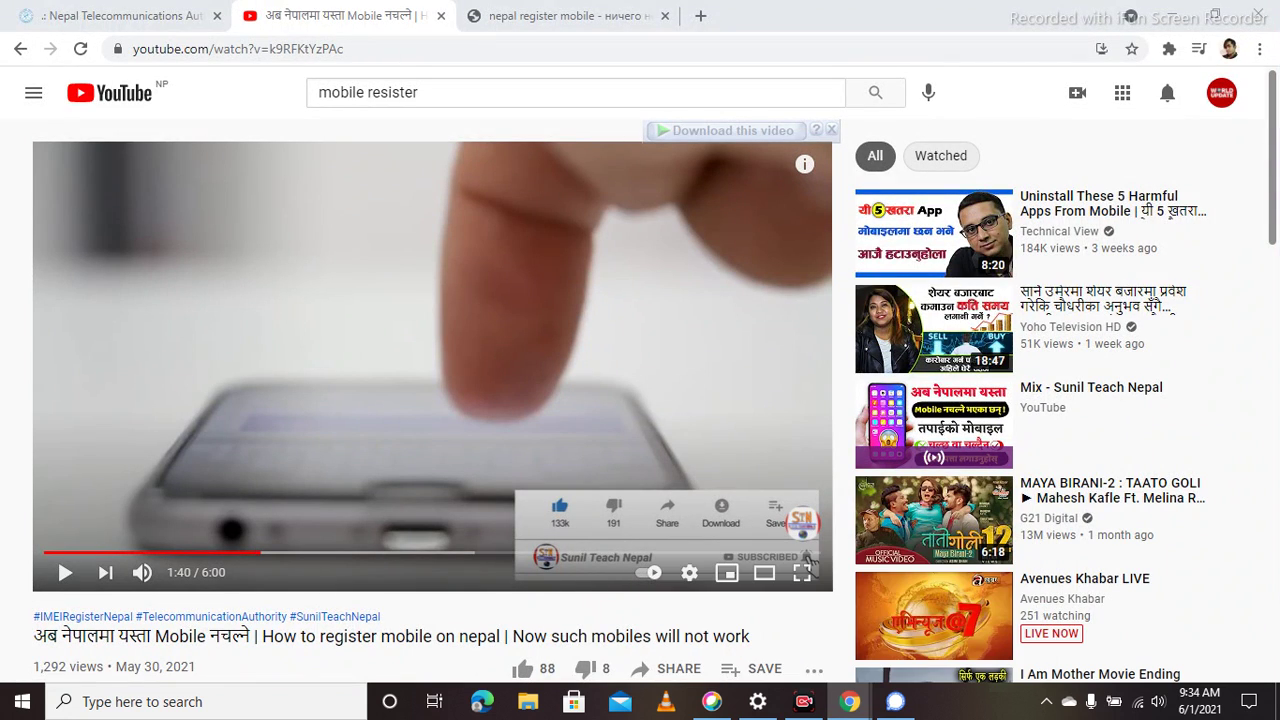
key("ctrl+shift+Tab")
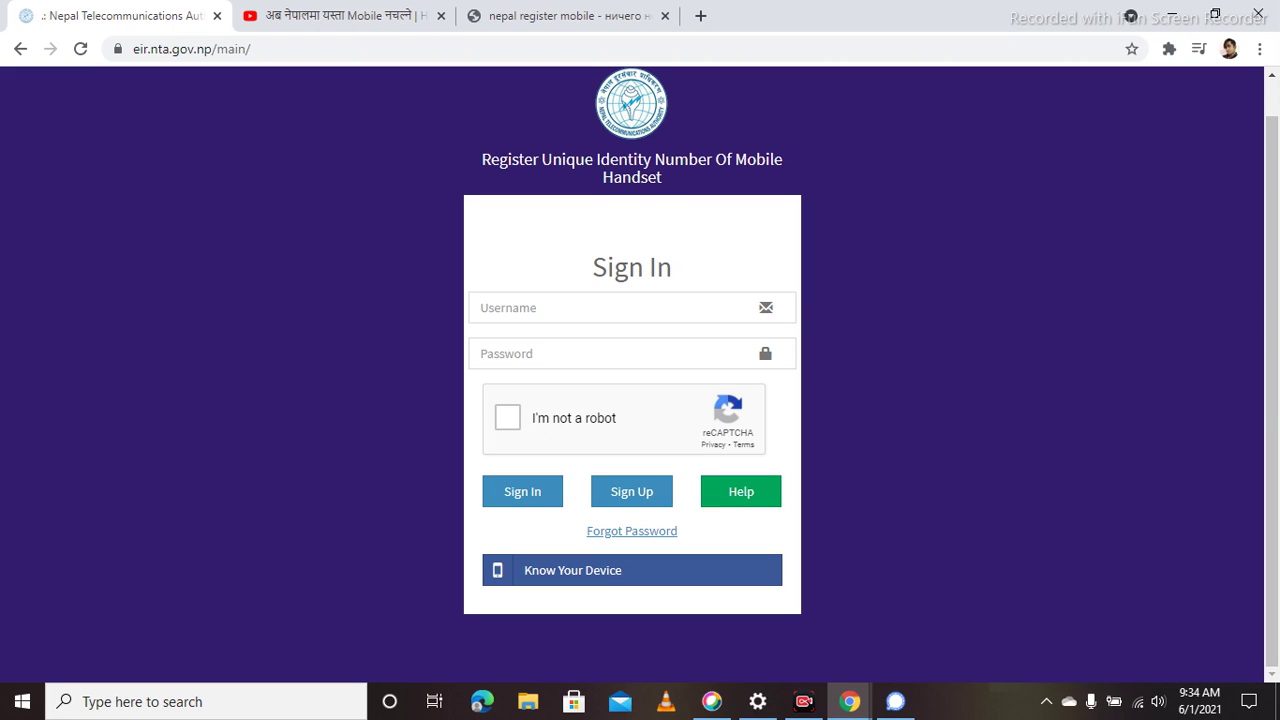
Open the sign-up form for an individual application and look through its fields
left_click(631, 491)
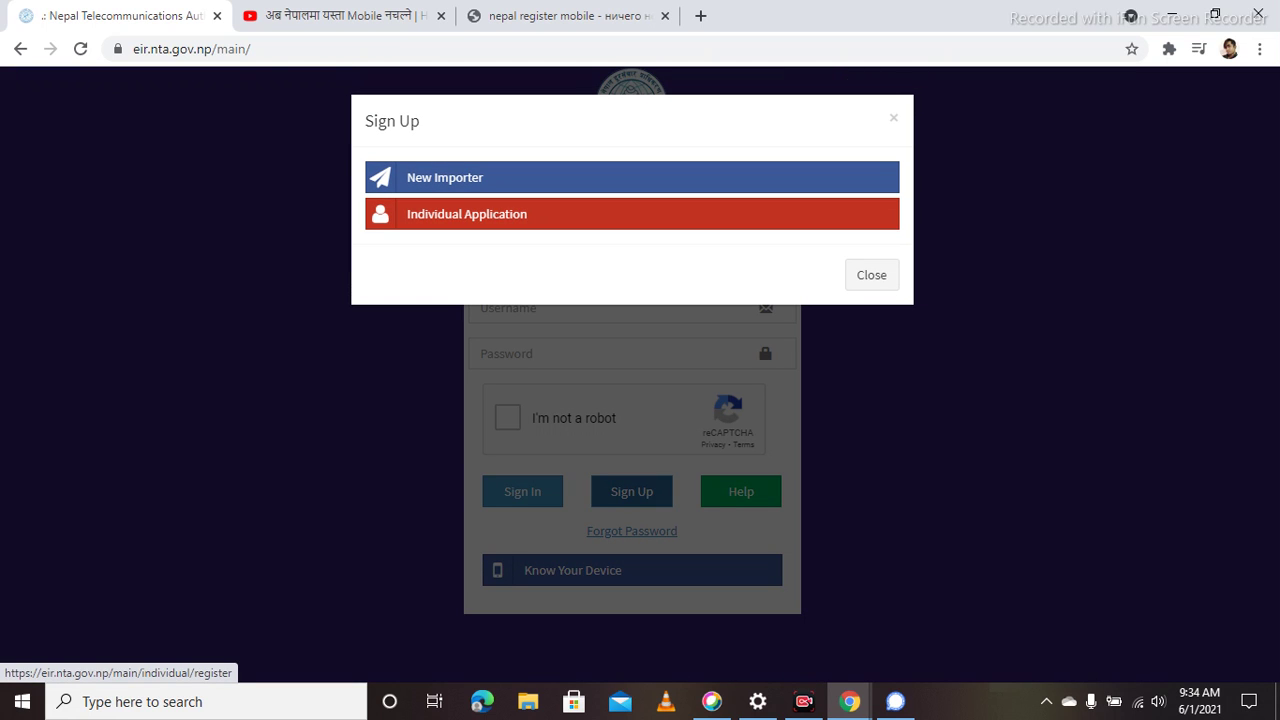
left_click(467, 214)
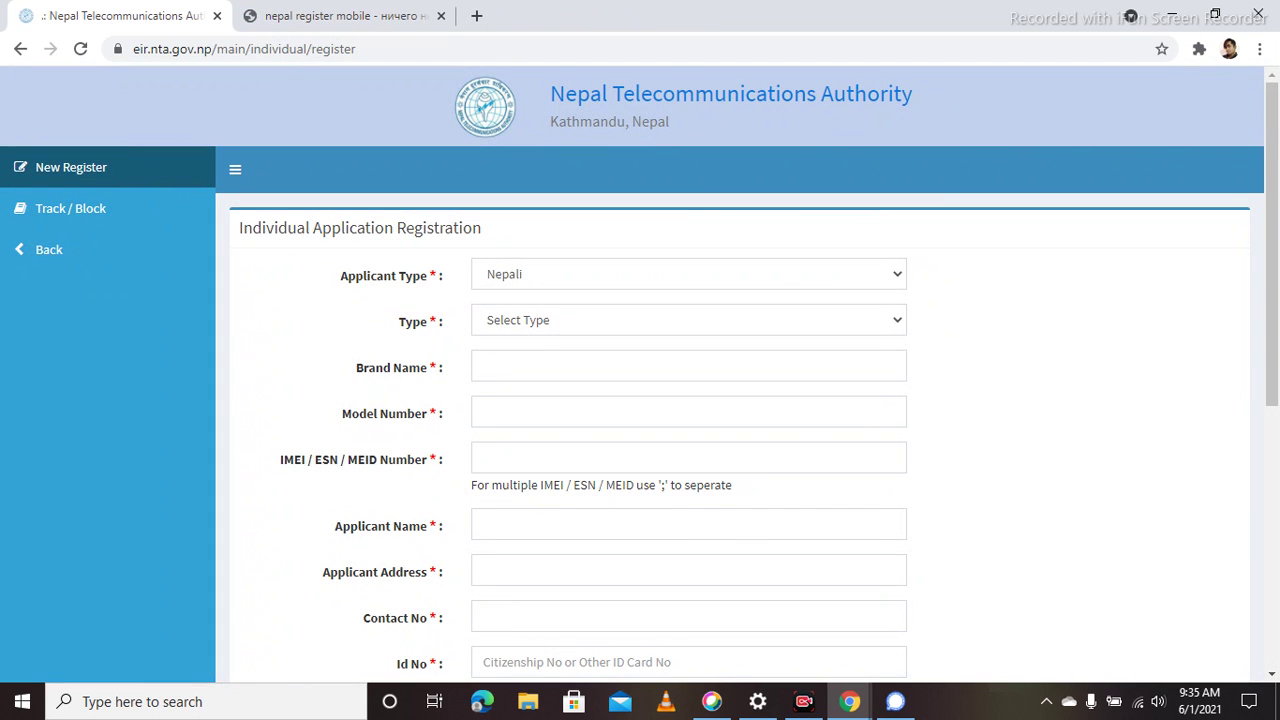
scroll(740, 400, "down", 5)
scroll(740, 400, "up", 5)
scroll(740, 400, "down", 5)
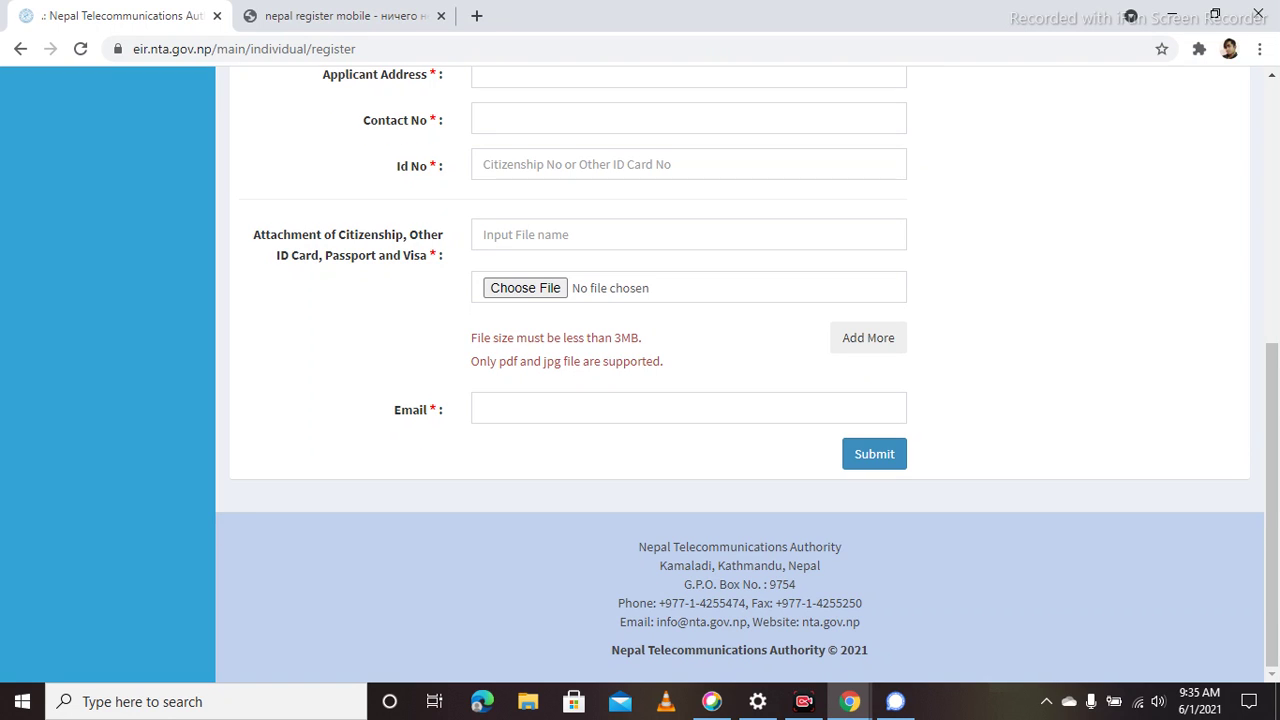
scroll(740, 400, "up", 5)
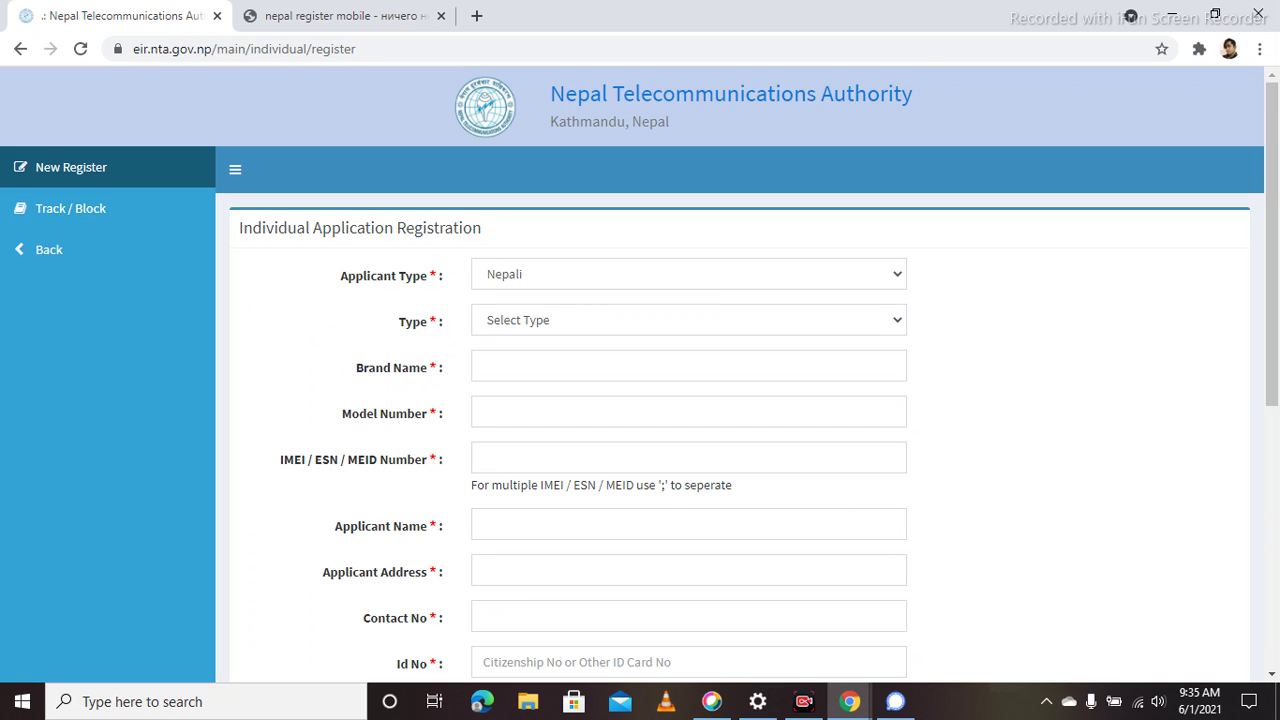
Set the applicant type to Nepali and the device identifier type to IMEI
left_click(688, 274)
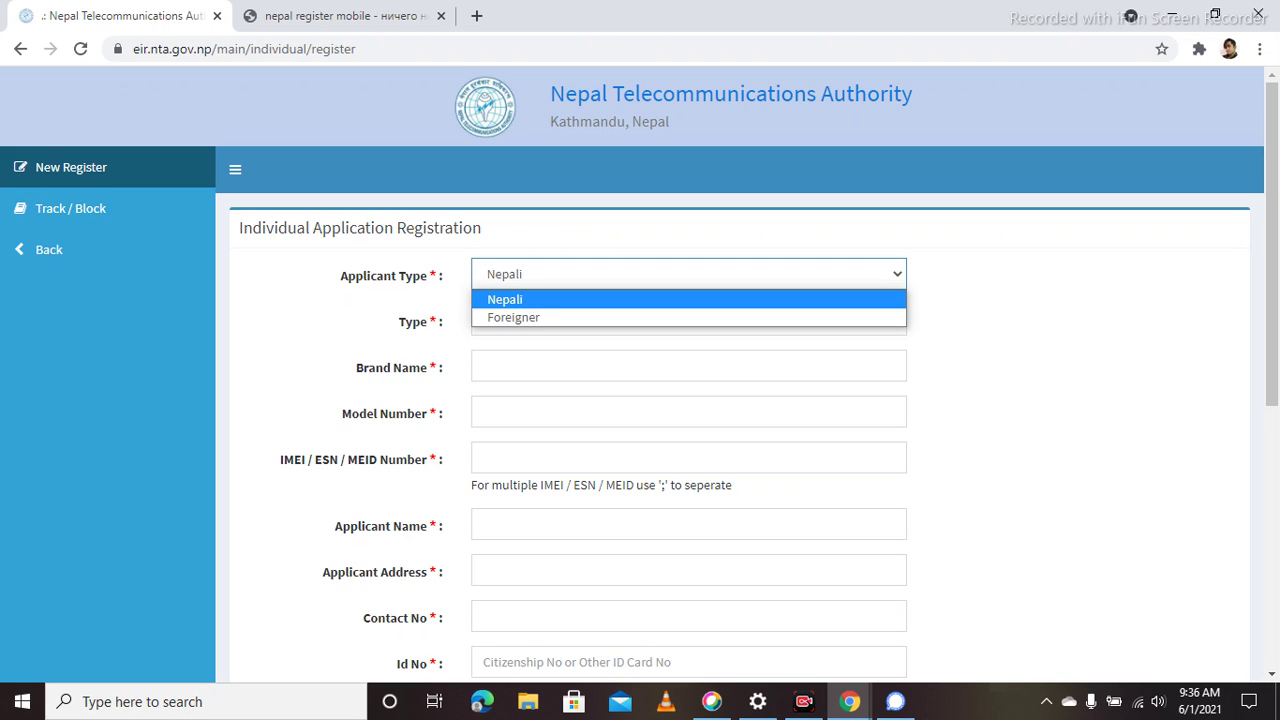
key("Down")
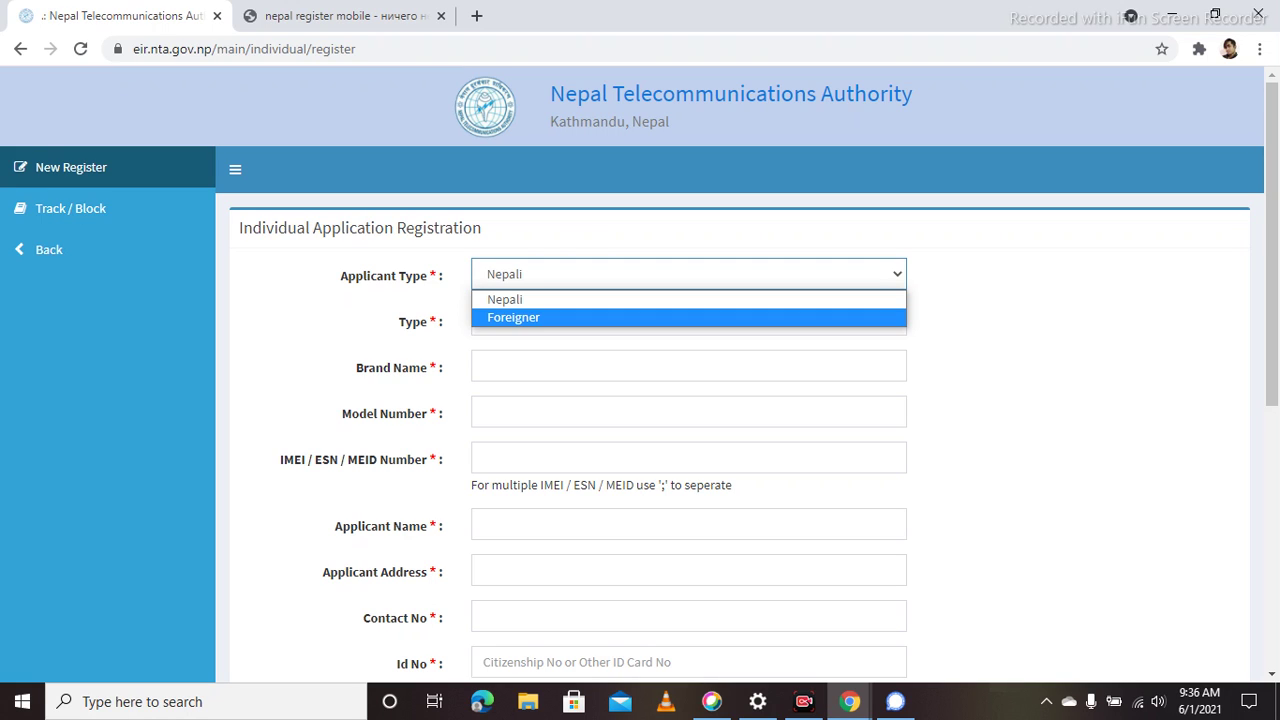
key("Up")
key("Return")
left_click(688, 320)
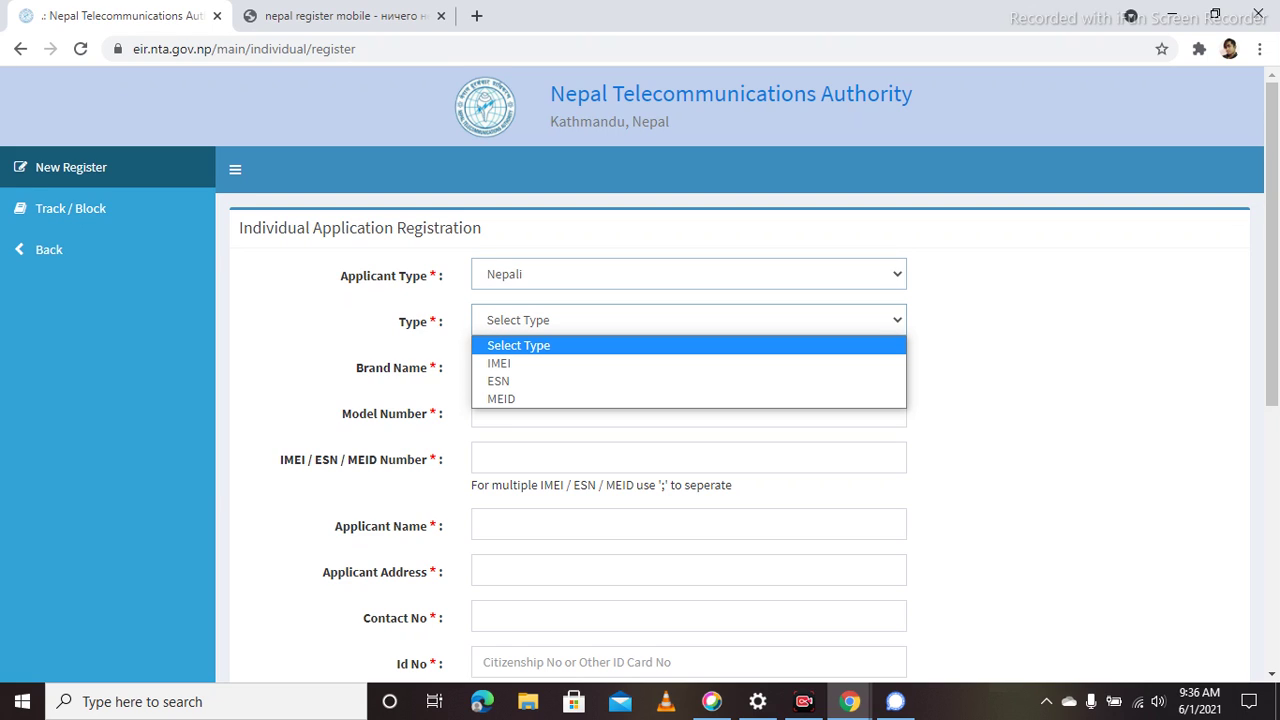
key("Down")
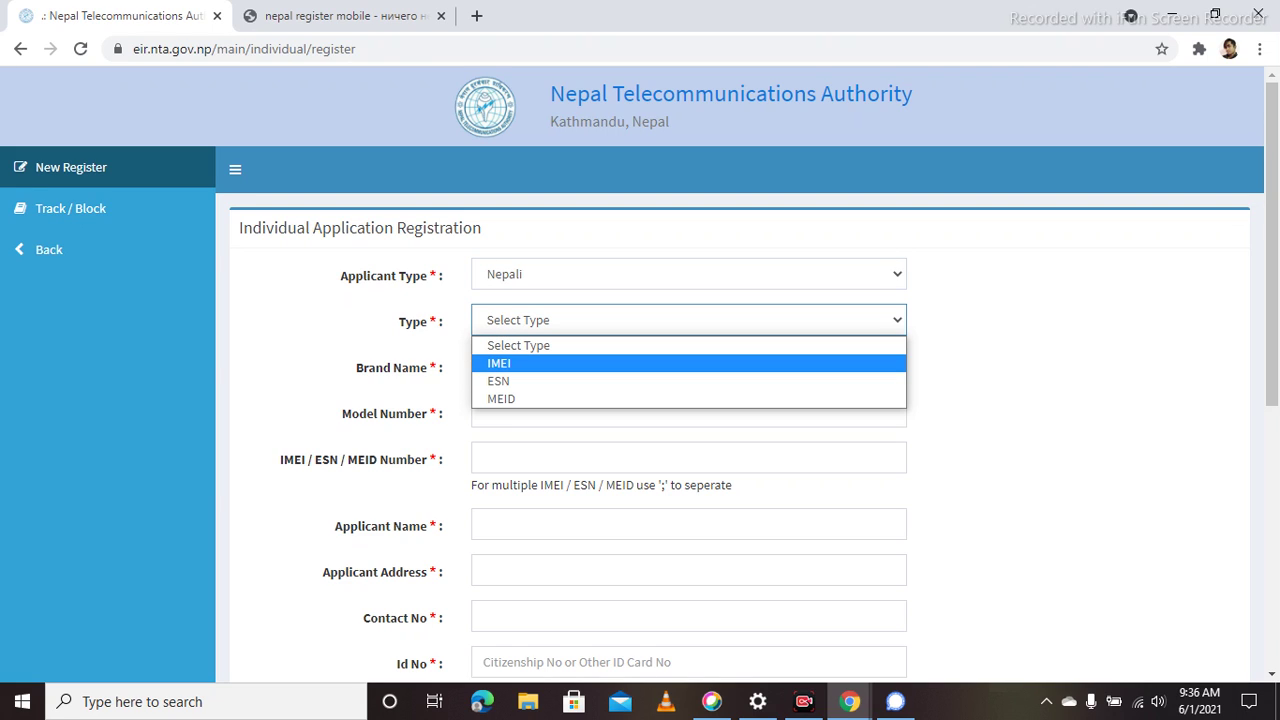
key("Return")
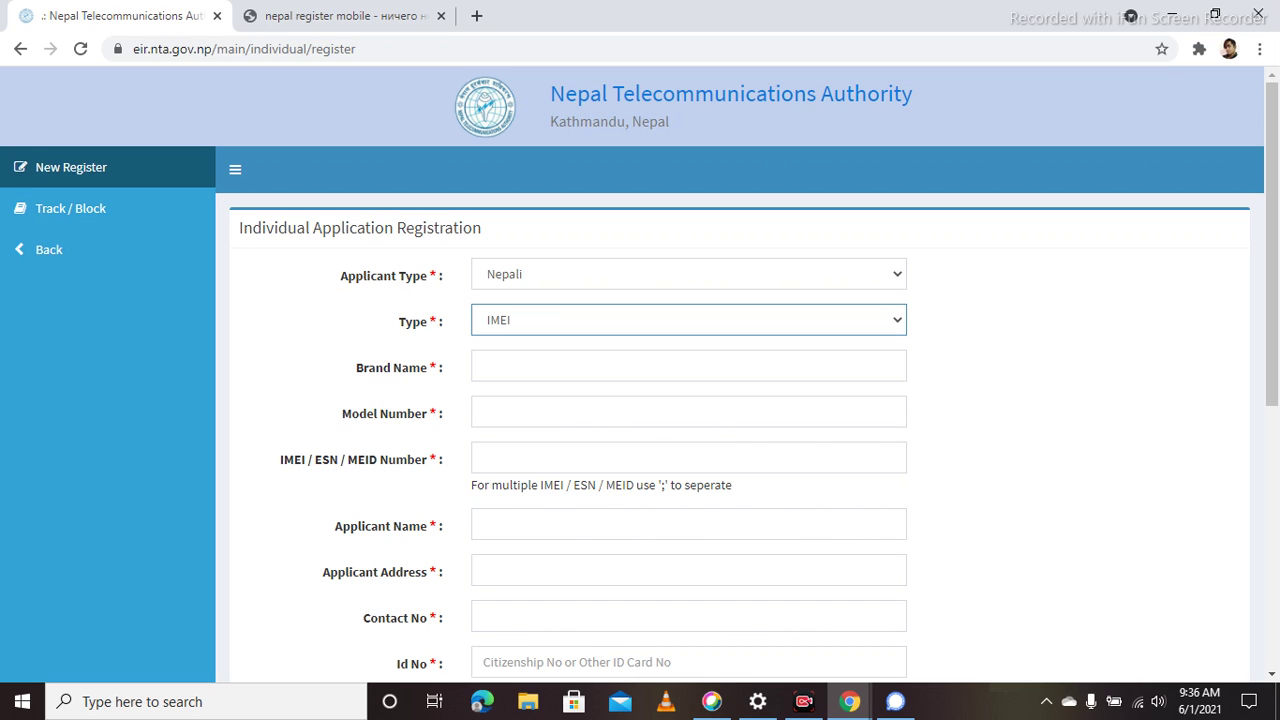
Look over the brand name, model number and remaining form fields down to the attachment section
left_click(688, 366)
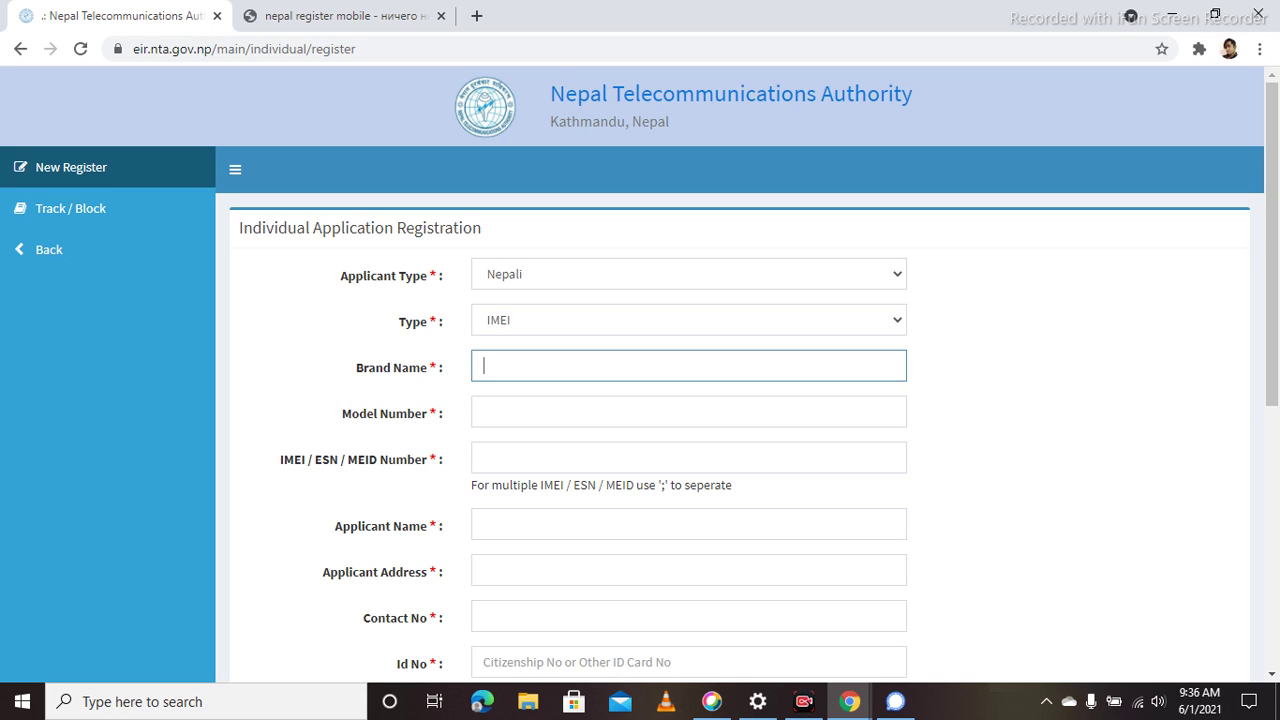
left_click(484, 411)
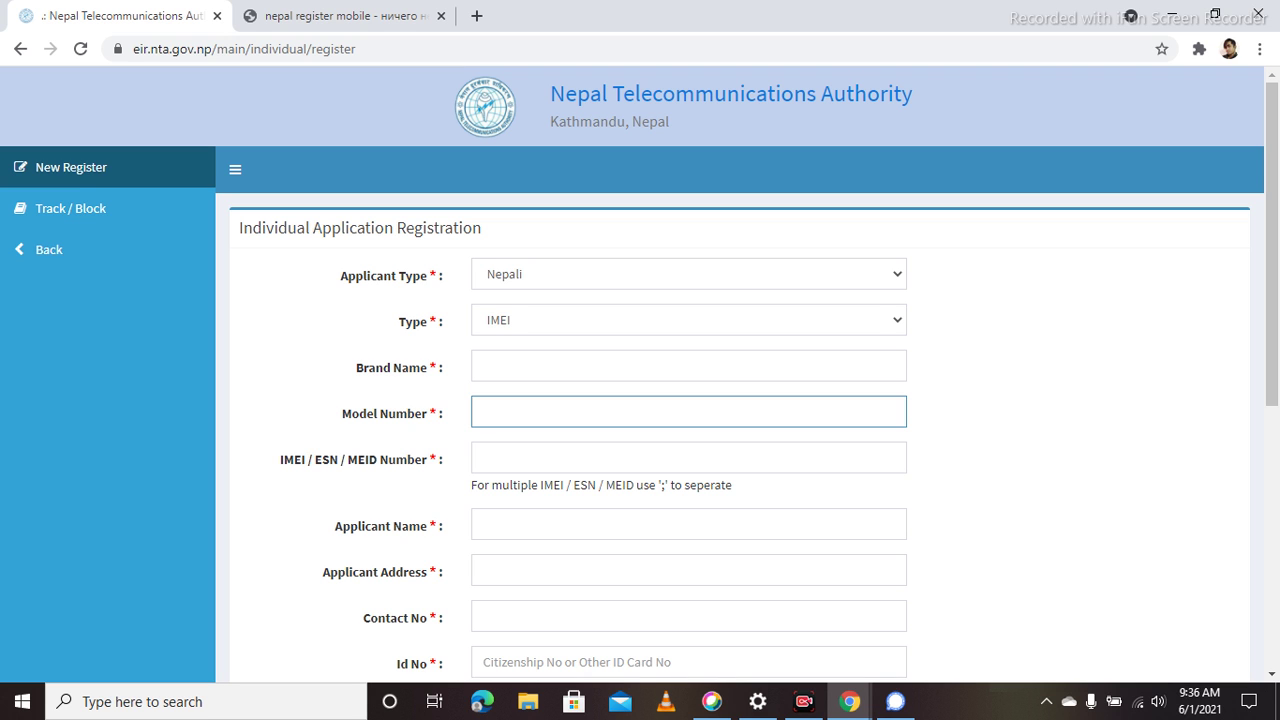
scroll(740, 400, "down", 3)
scroll(740, 400, "down", 3)
scroll(740, 400, "up", 5)
scroll(700, 616, "down", 5)
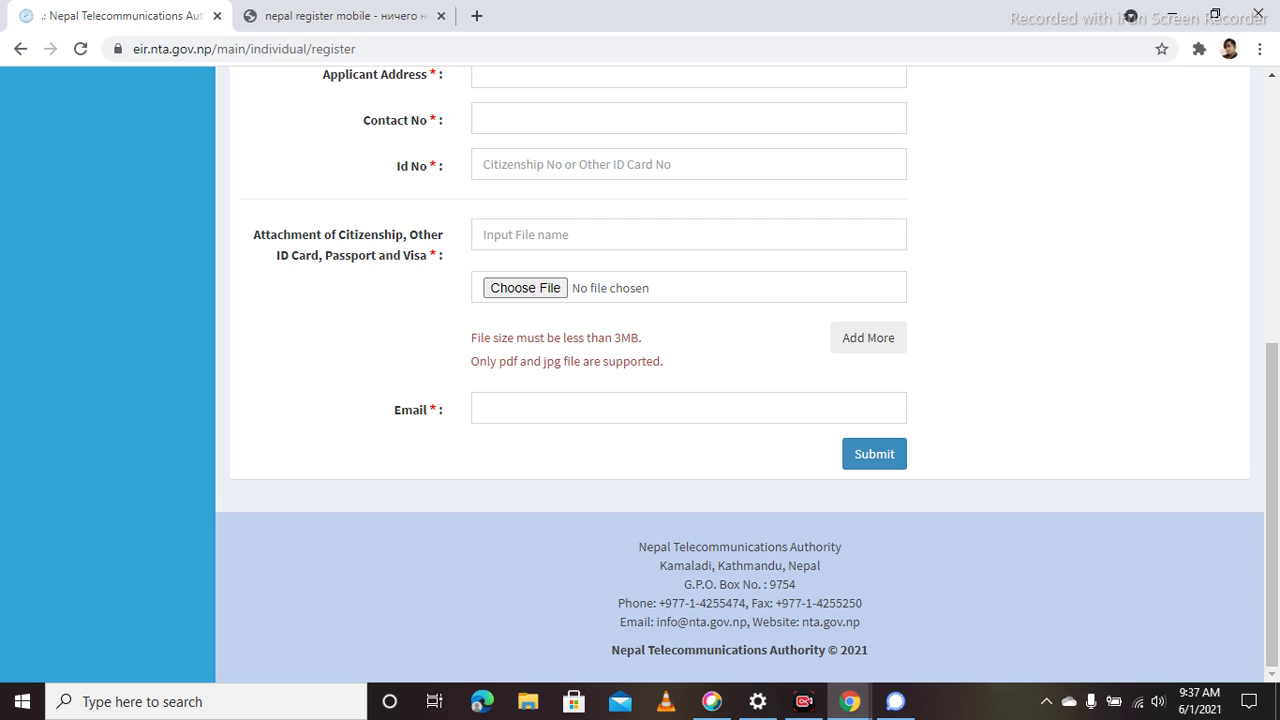
Enter "citizenship" as the attachment's file name, then open and dismiss its file picker
left_click(688, 234)
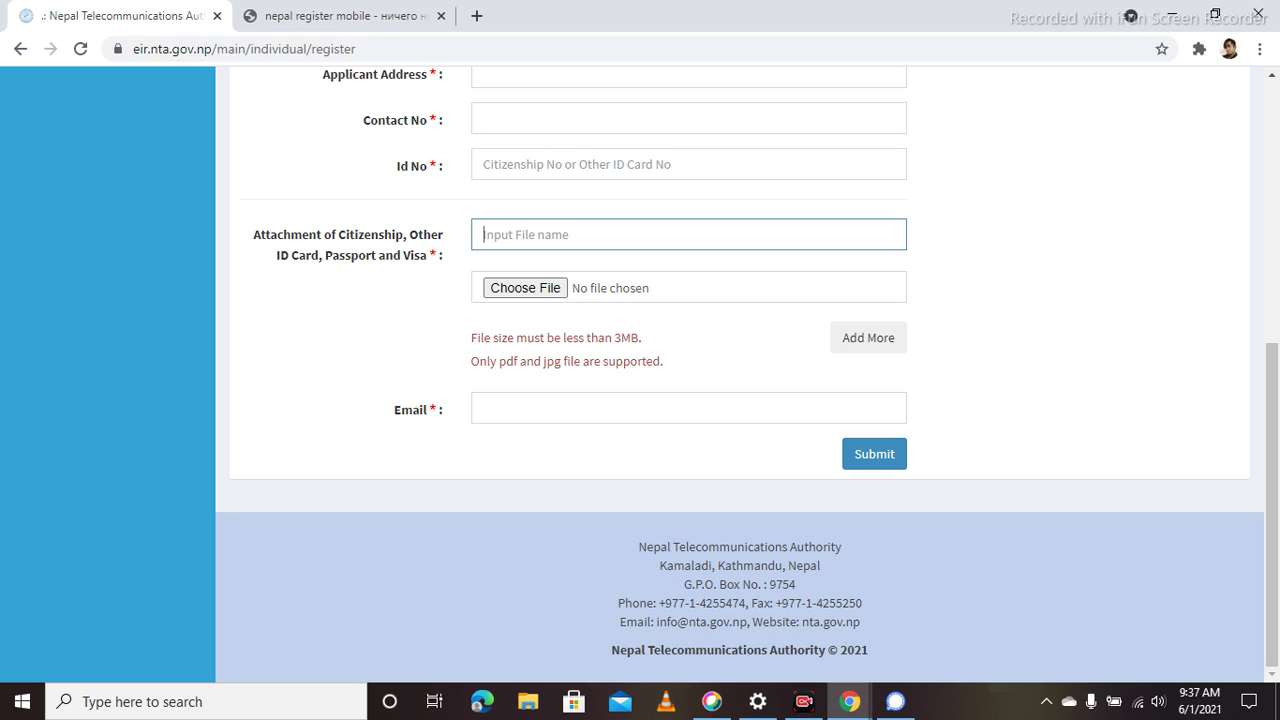
type("citi")
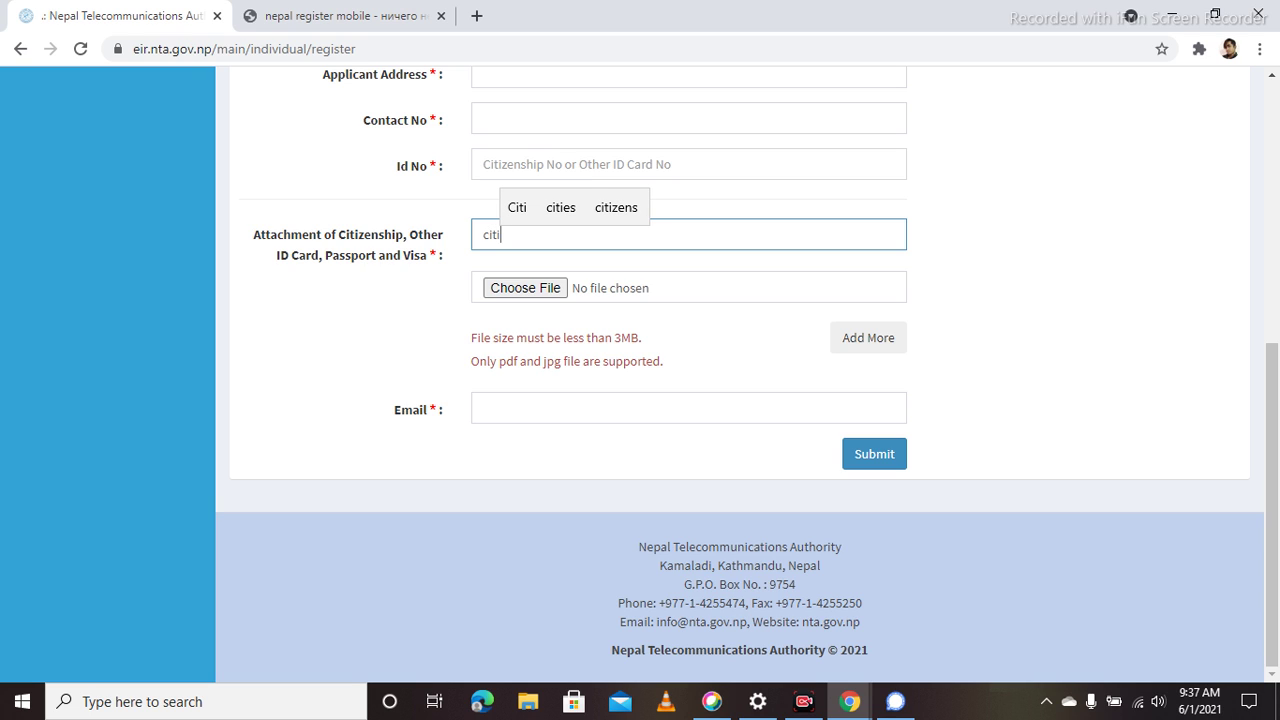
key("Up")
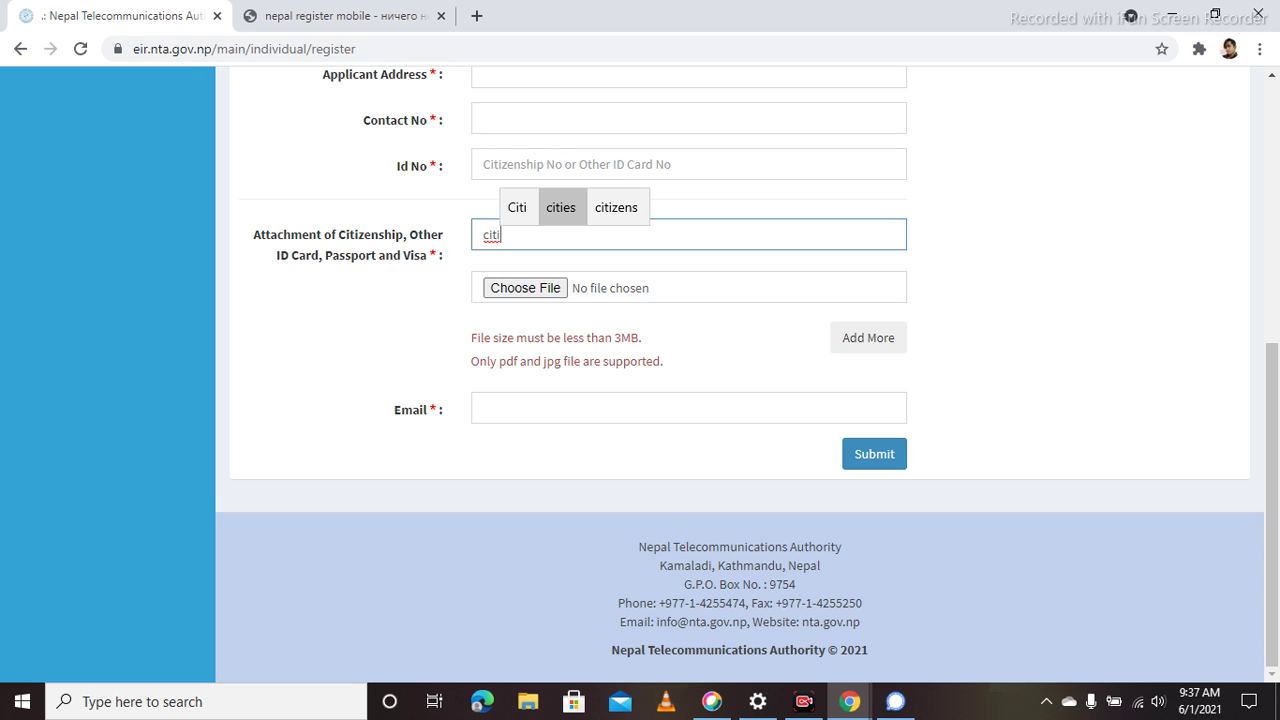
key("Right")
key("Return")
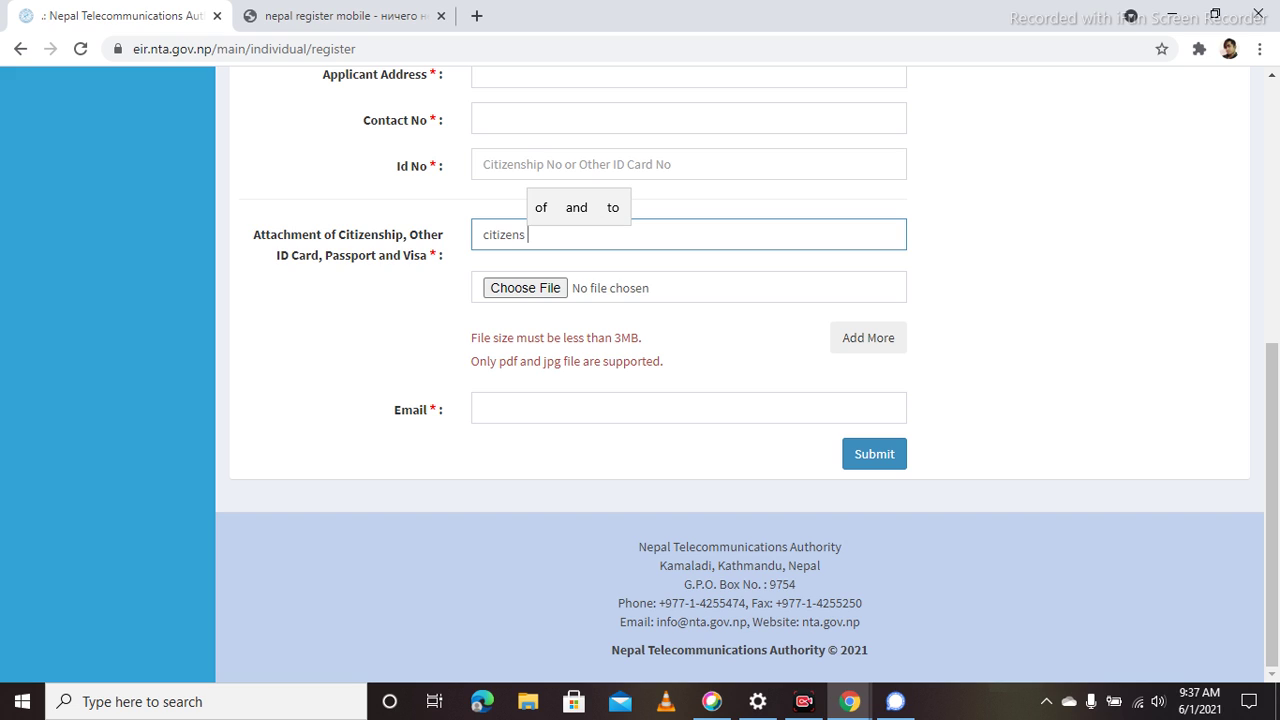
type("h")
key("BackSpace")
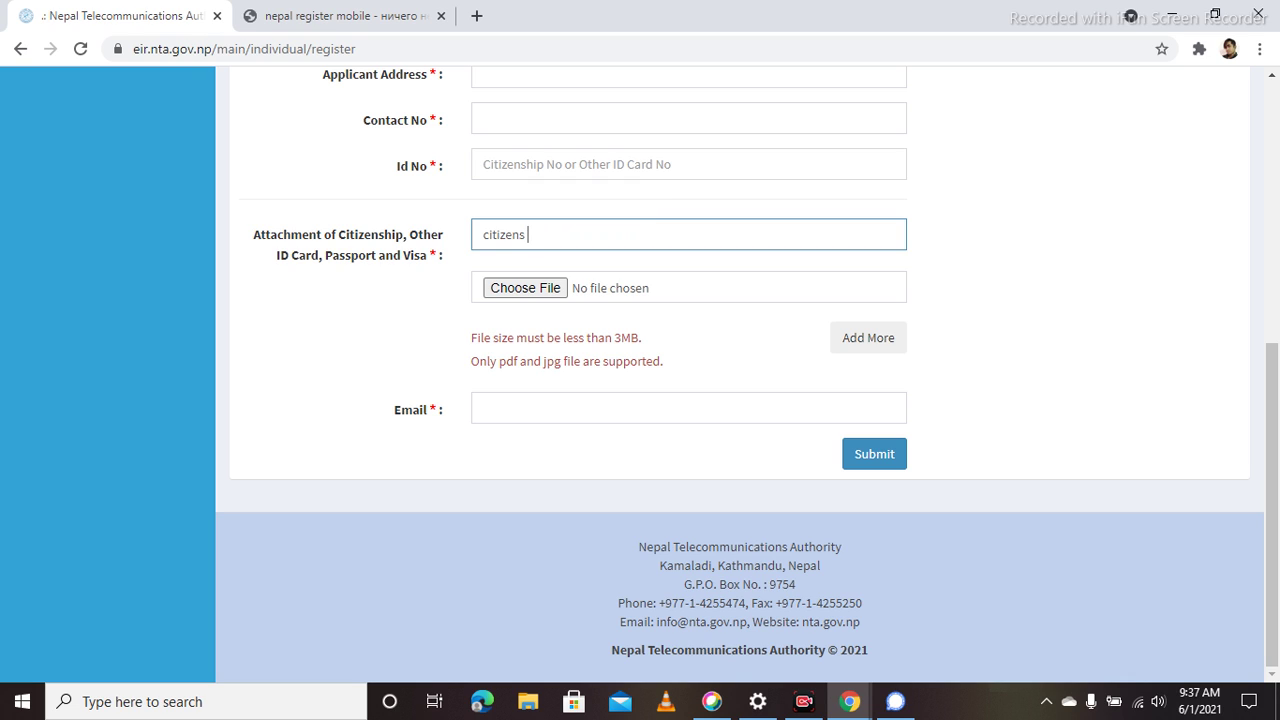
type("hop")
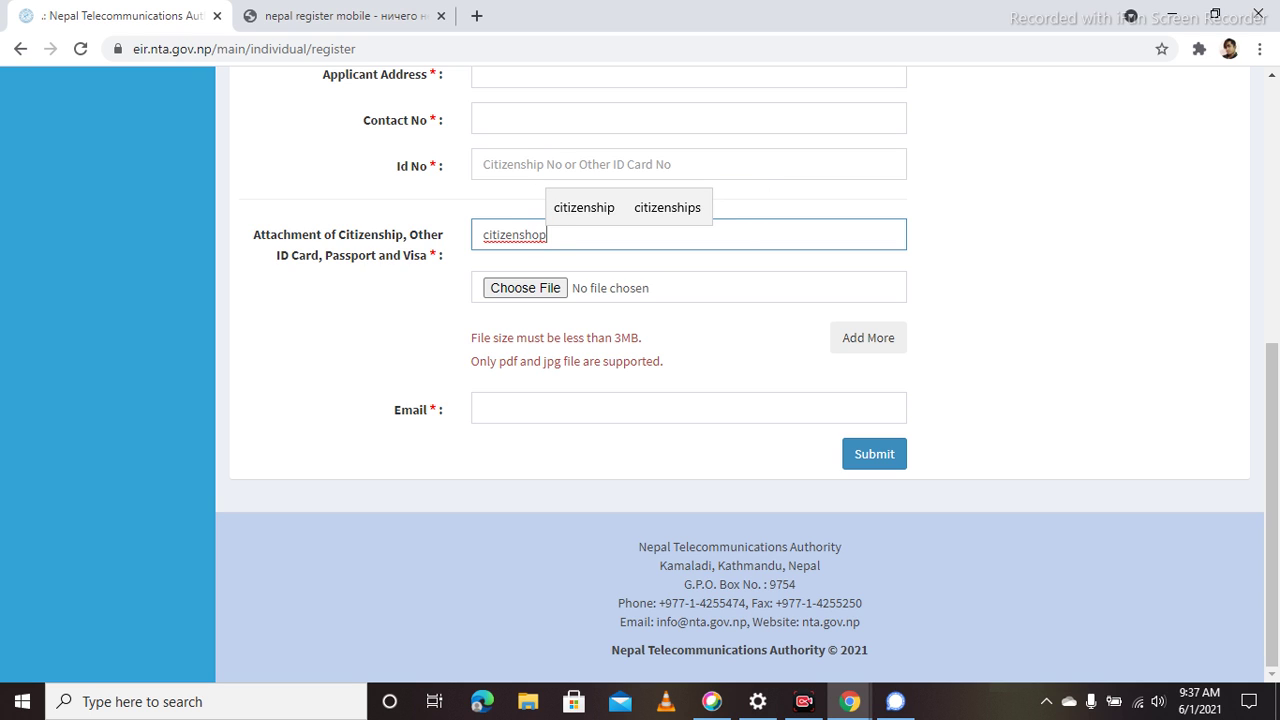
key("Up")
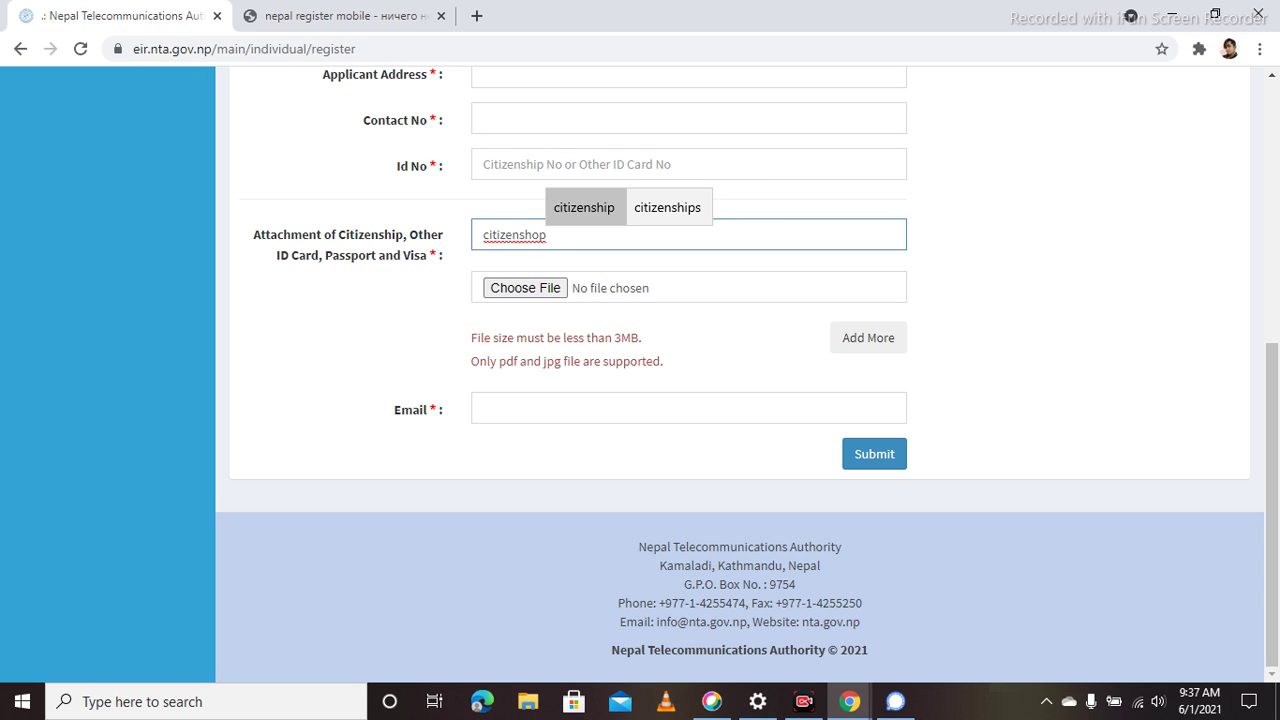
key("Return")
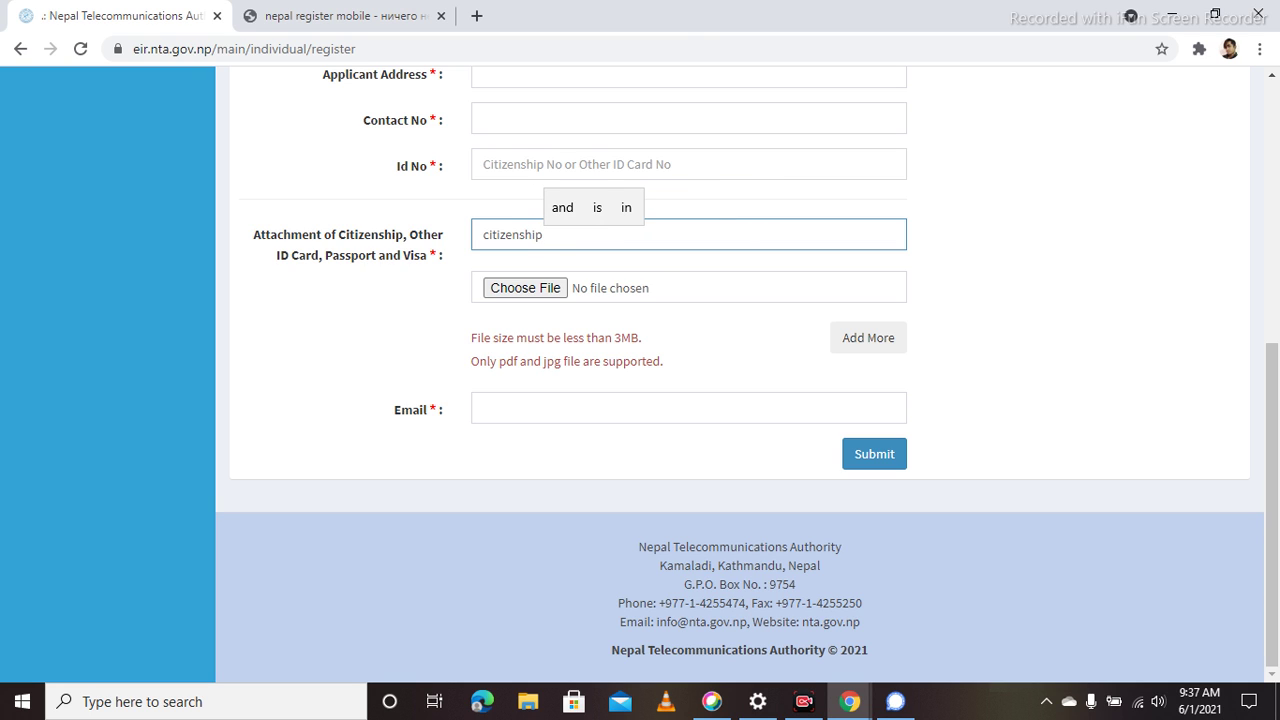
left_click(525, 288)
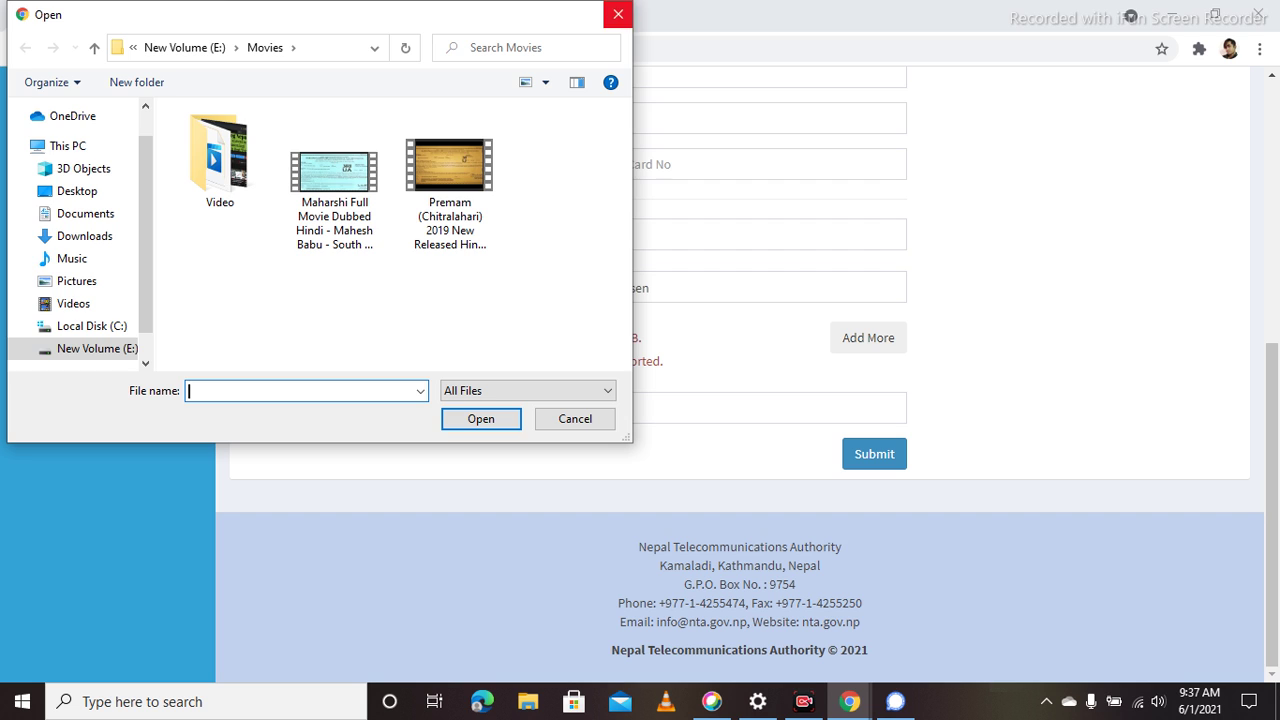
left_click(618, 14)
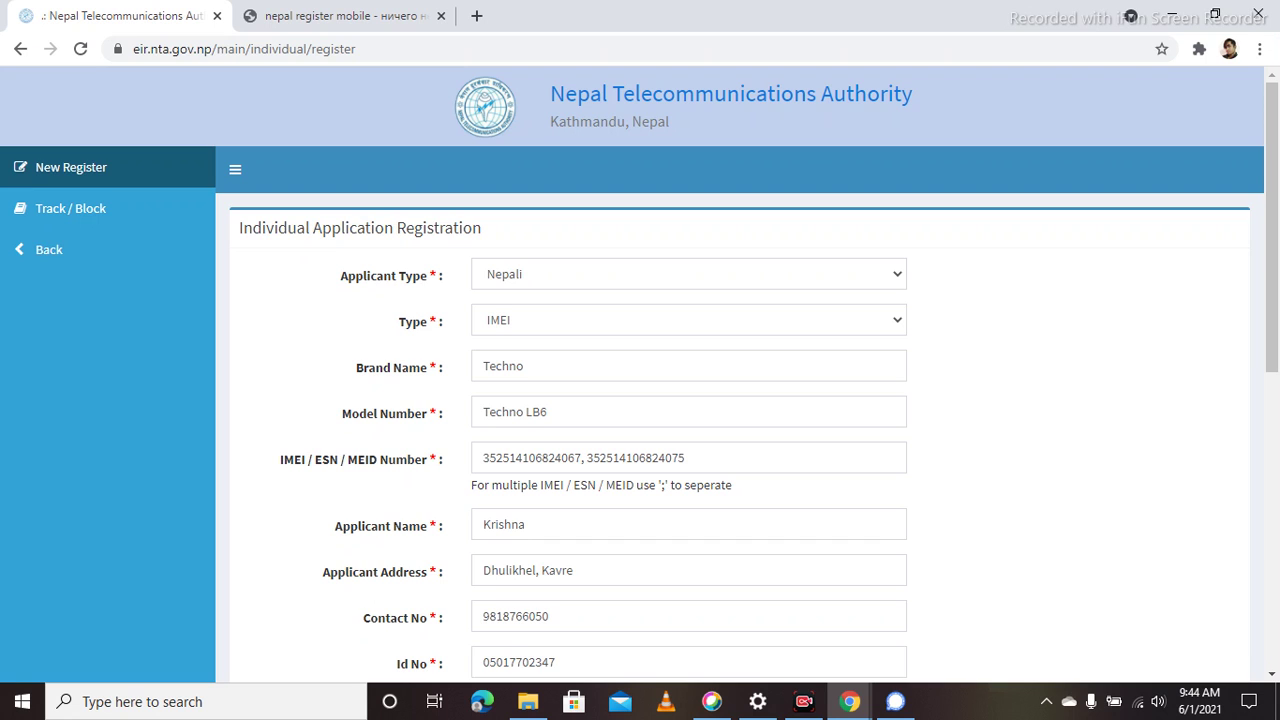
Review the filled-in registration form, from the device and applicant details to the attachments and email
scroll(640, 400, "down", 5)
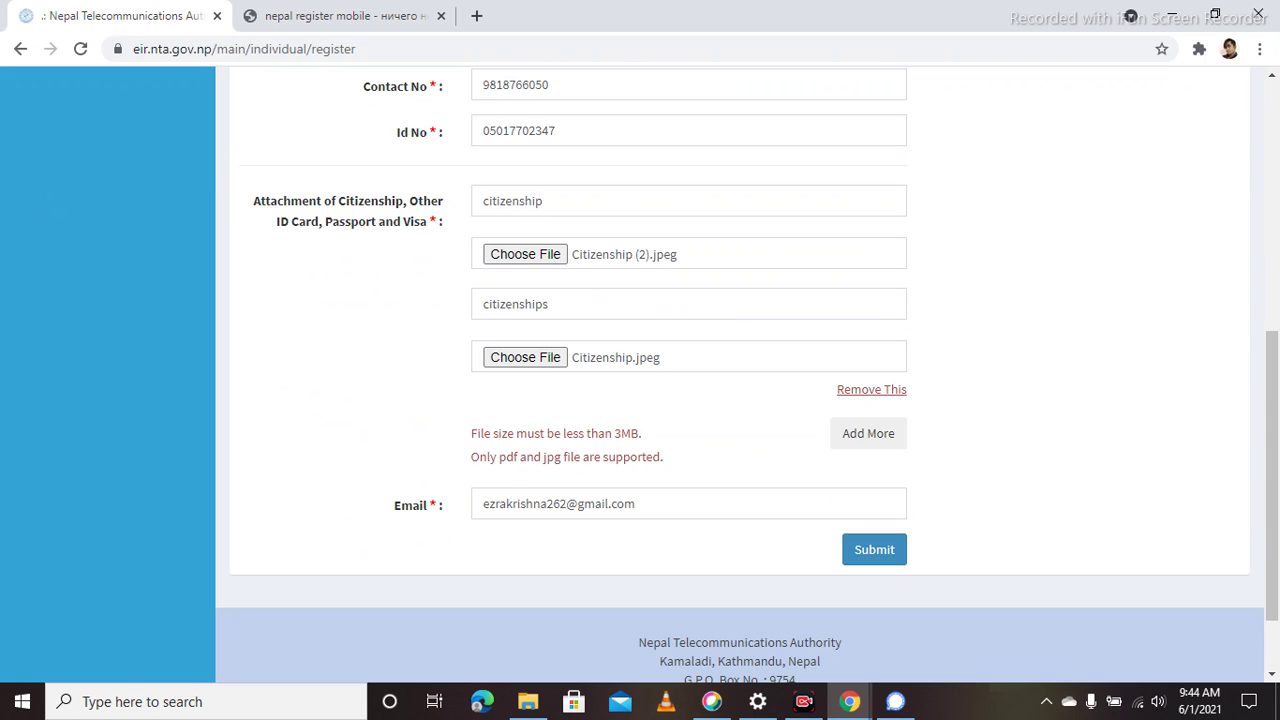
scroll(640, 400, "up", 5)
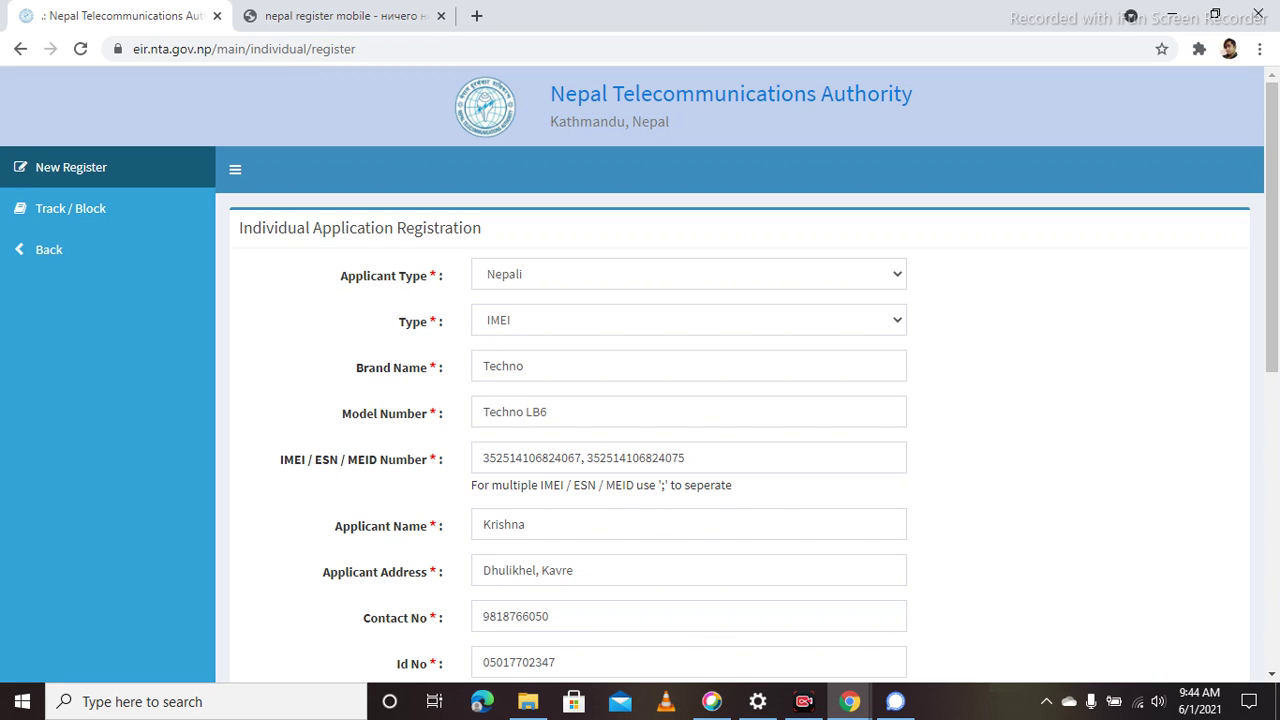
scroll(640, 400, "down", 5)
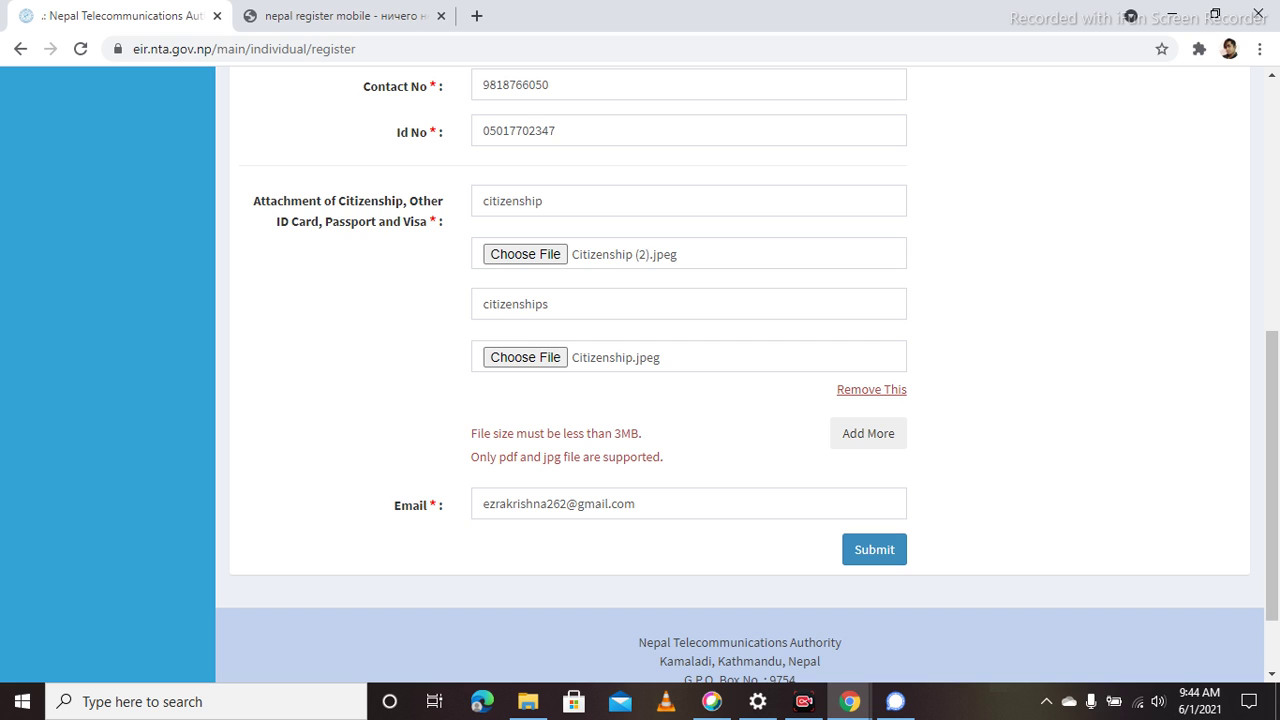
scroll(740, 400, "down", 2)
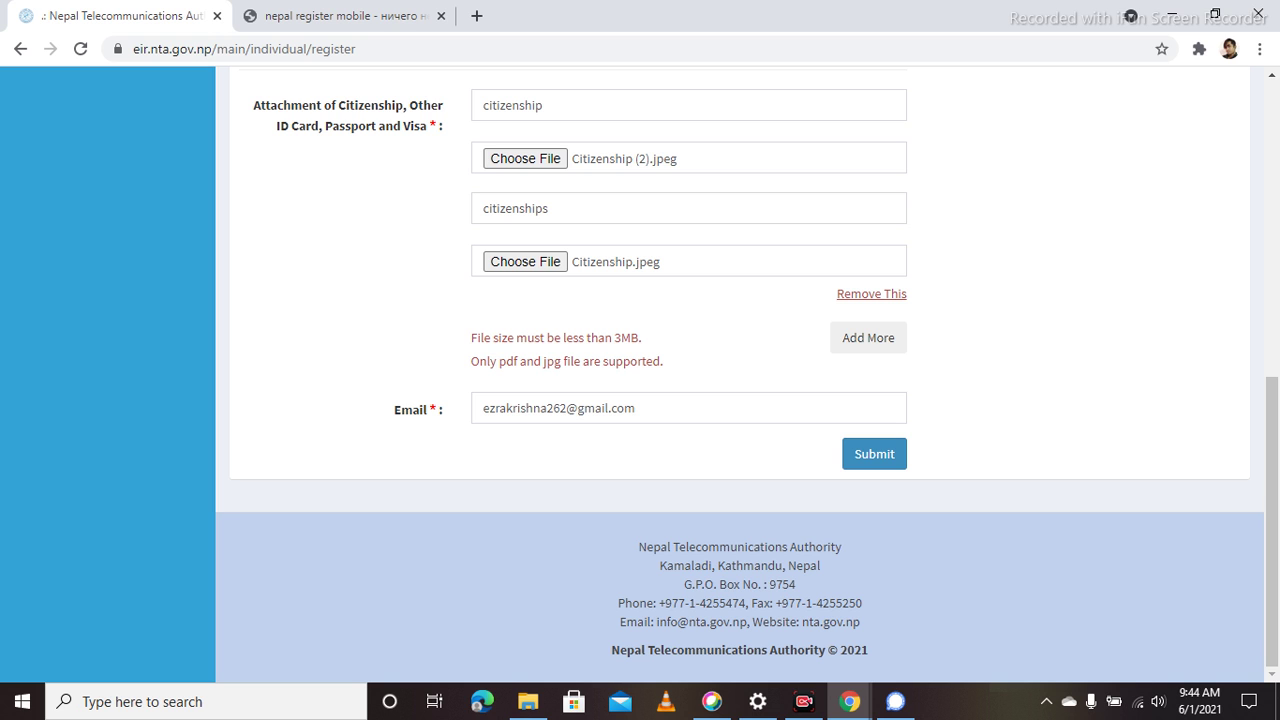
key("Home")
key("End")
key("Home")
key("End")
Submit the individual registration application, acknowledge the site's dialog and minimise the browser window
key("Tab")
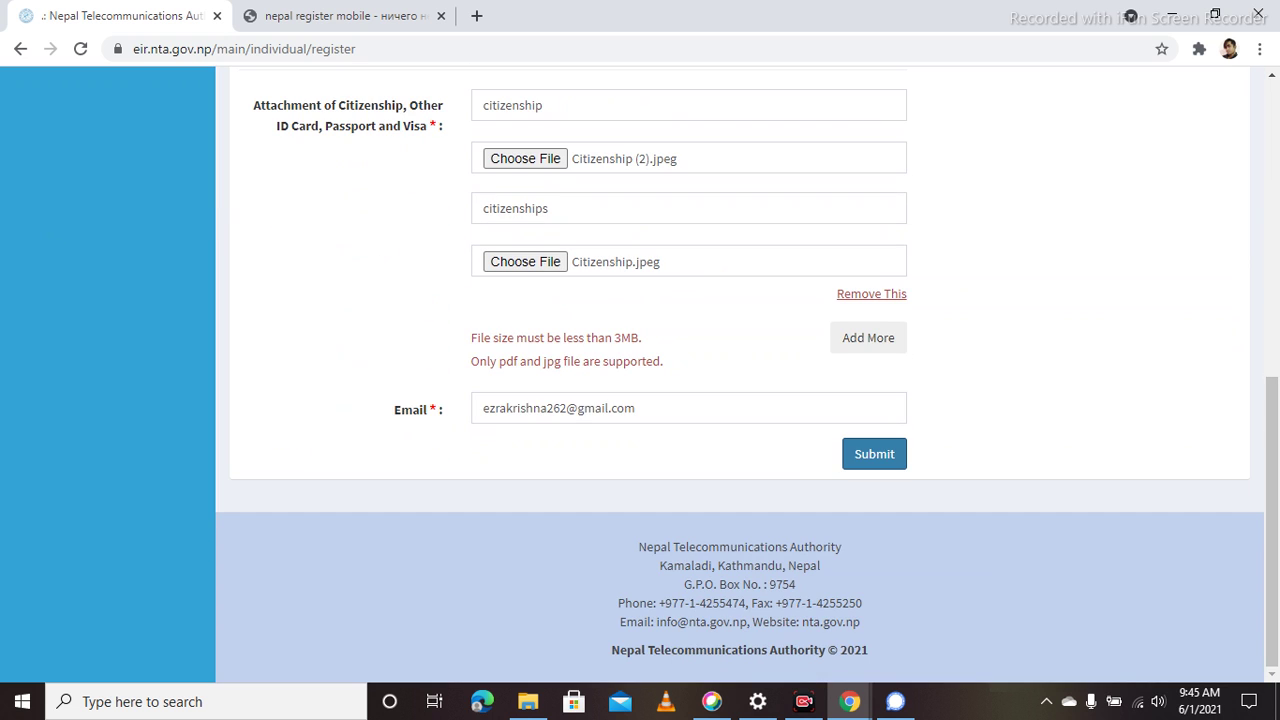
key("Return")
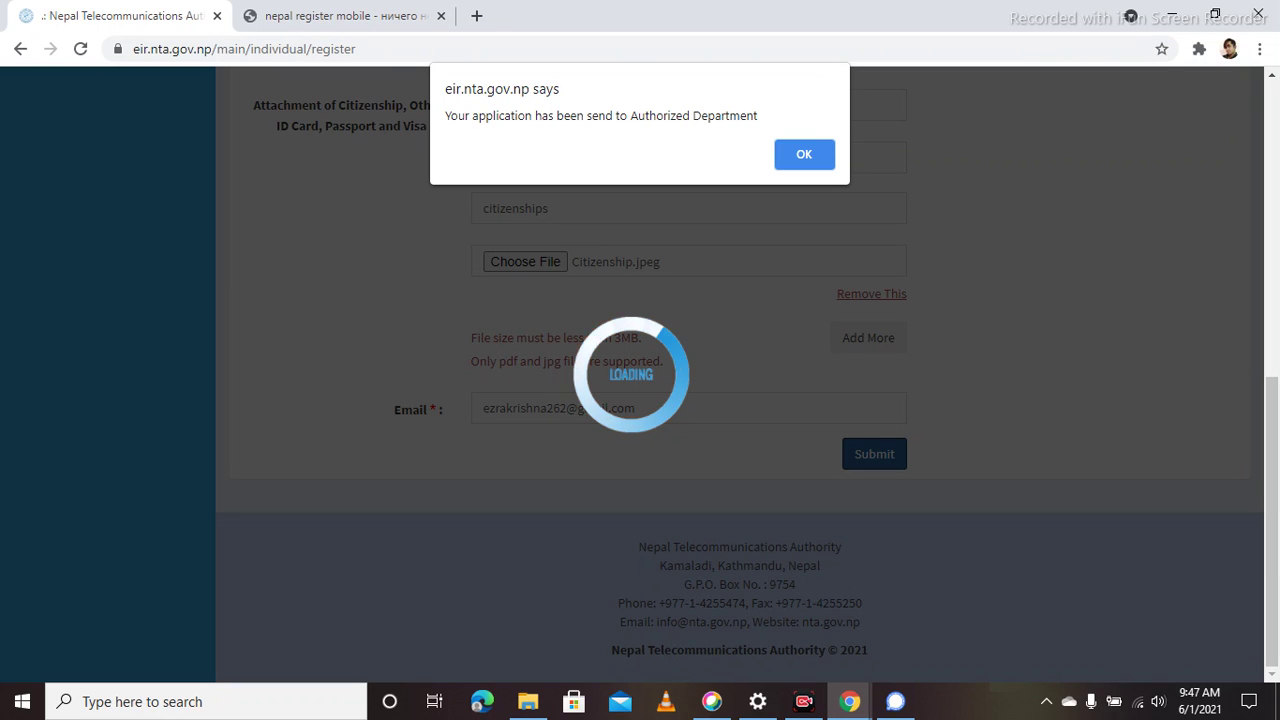
key("Return")
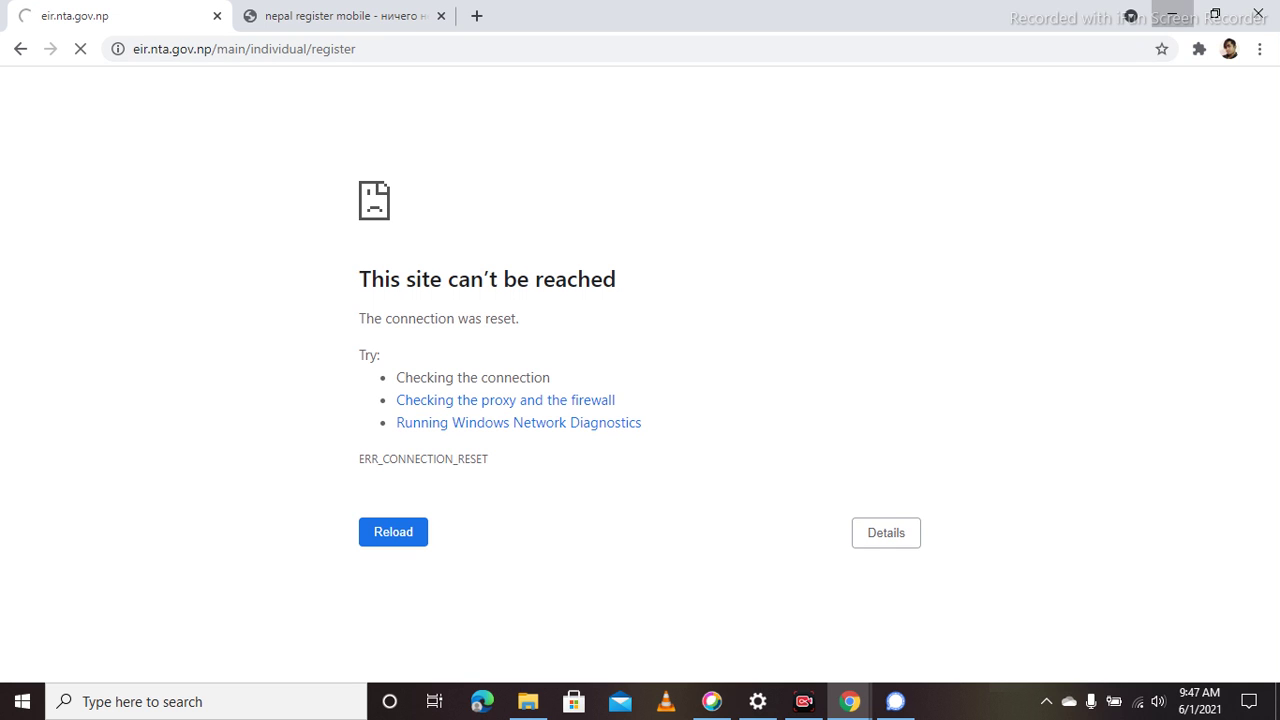
left_click(1172, 14)
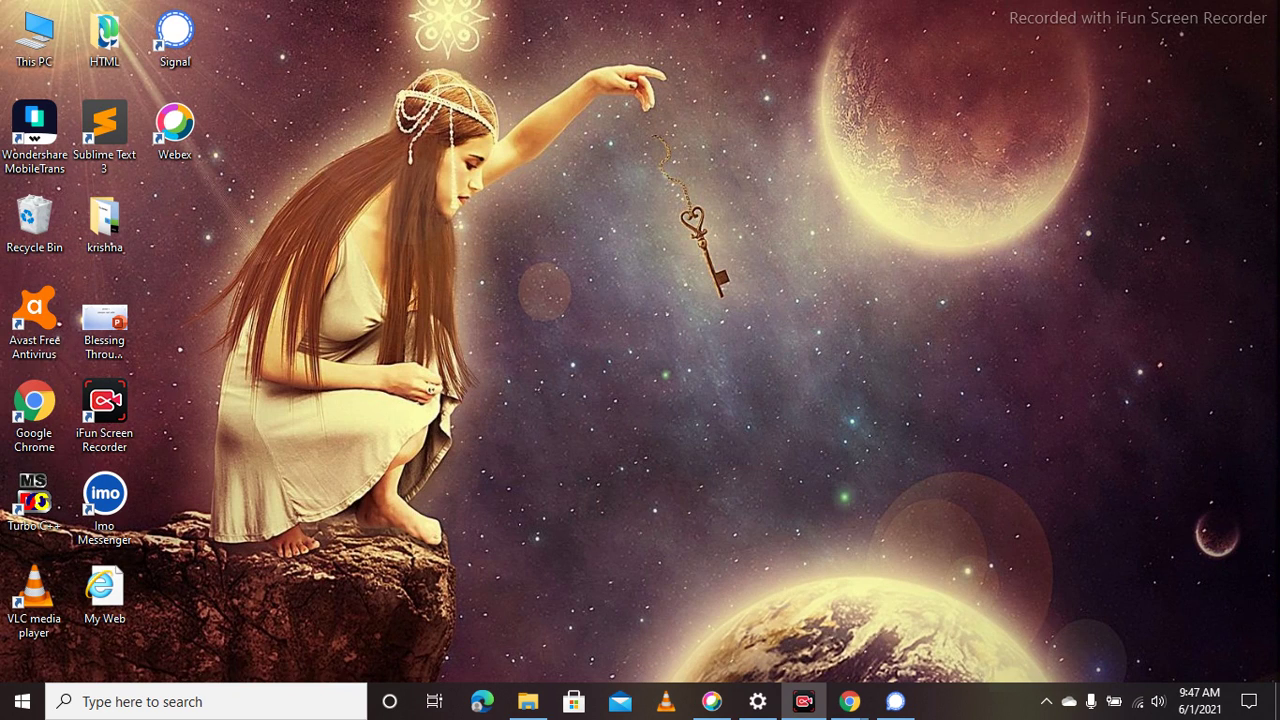